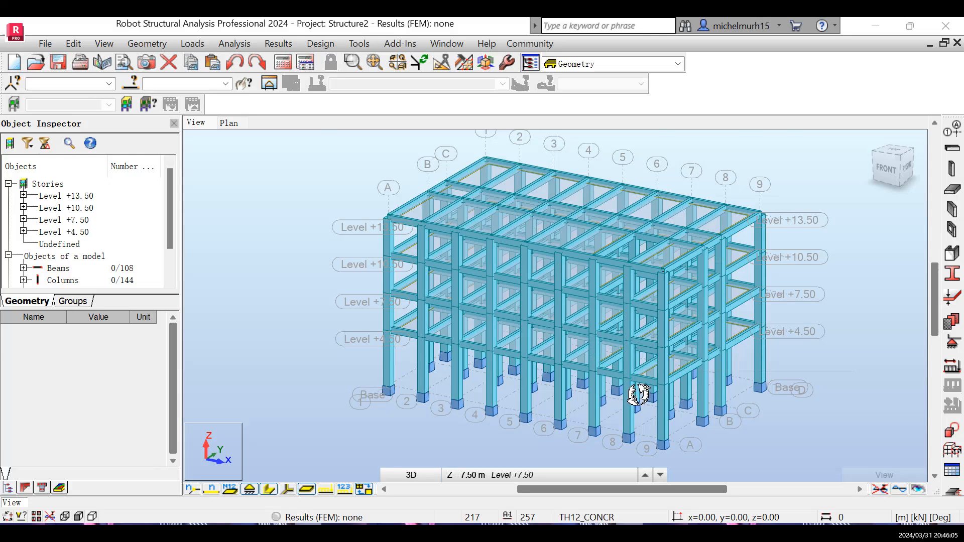
Turn off the section shape display so the 3D structure shows as a wireframe.
{"action": "scroll", "coordinate": [638, 394], "scroll_direction": "up", "scroll_amount": 1}
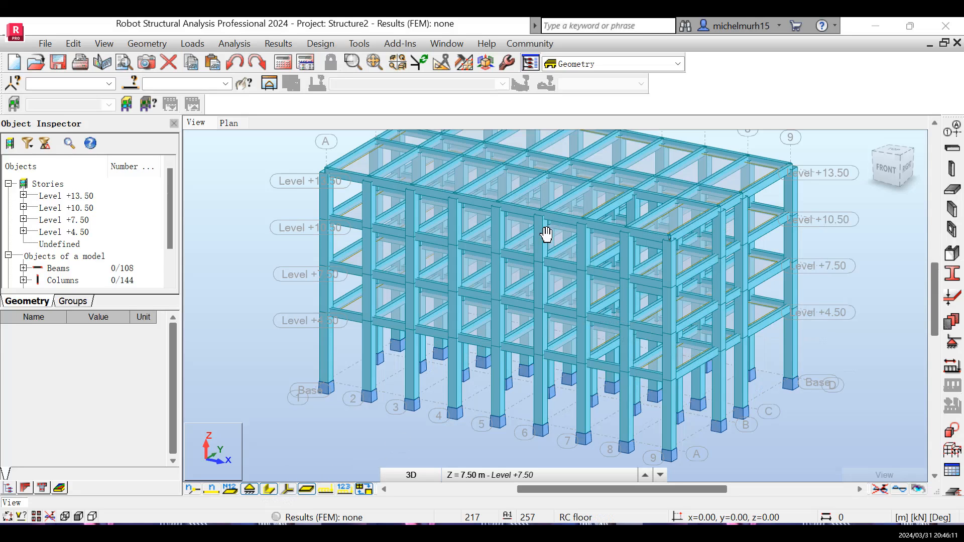
{"action": "left_click", "coordinate": [270, 489]}
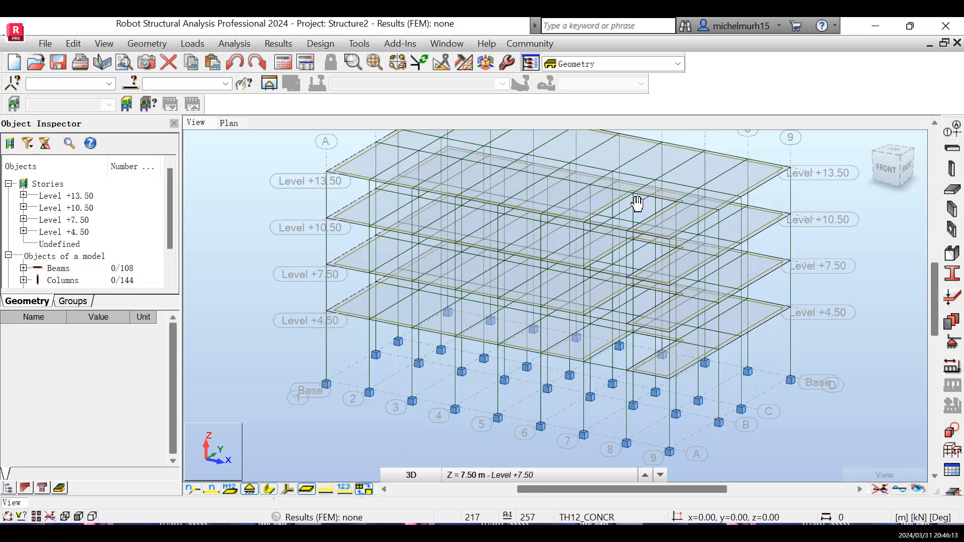
Examine the wireframe structure in 3D at different zoom levels and angles.
{"action": "scroll", "coordinate": [649, 228], "scroll_direction": "down", "scroll_amount": 1}
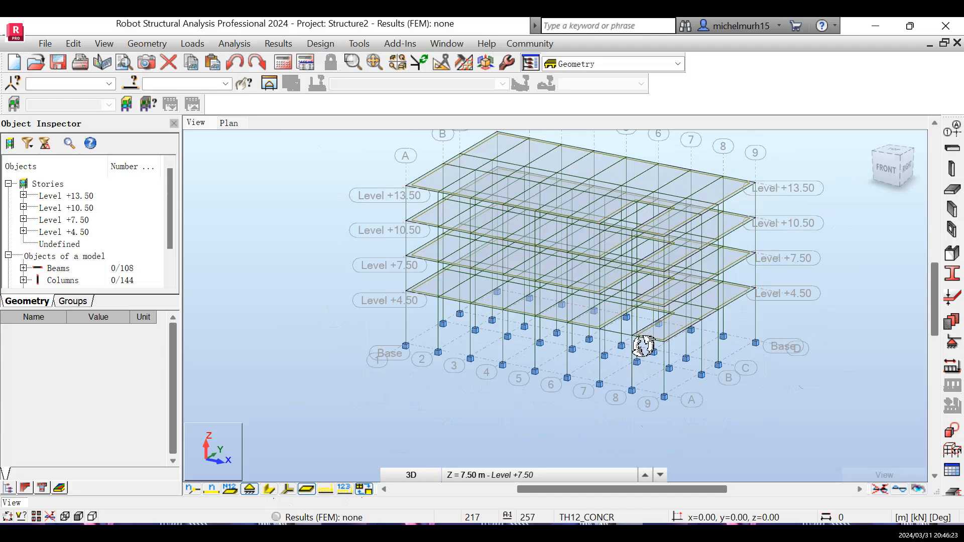
{"action": "scroll", "coordinate": [644, 346], "scroll_direction": "up", "scroll_amount": 2}
{"action": "scroll", "coordinate": [635, 354], "scroll_direction": "down", "scroll_amount": 2}
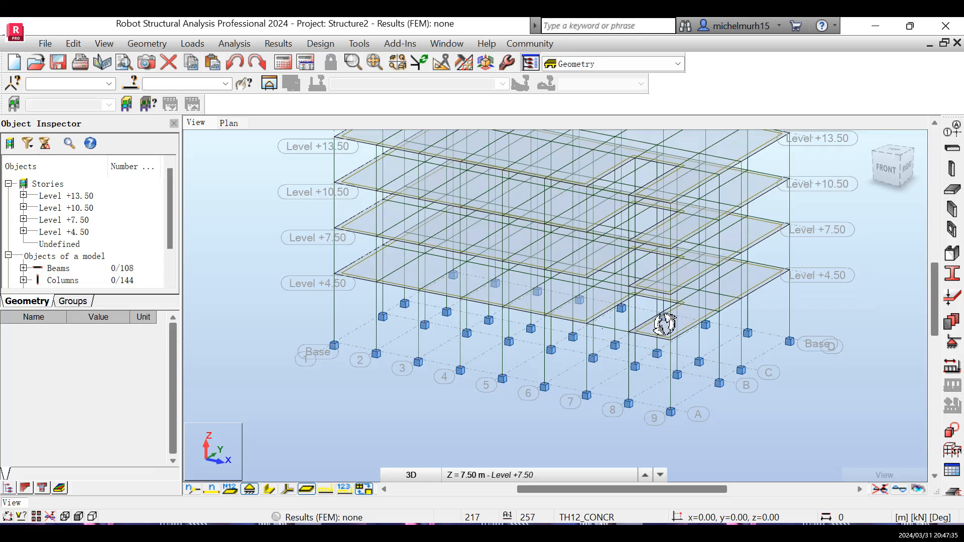
{"action": "left_click_drag", "start_coordinate": [663, 326], "coordinate": [603, 338]}
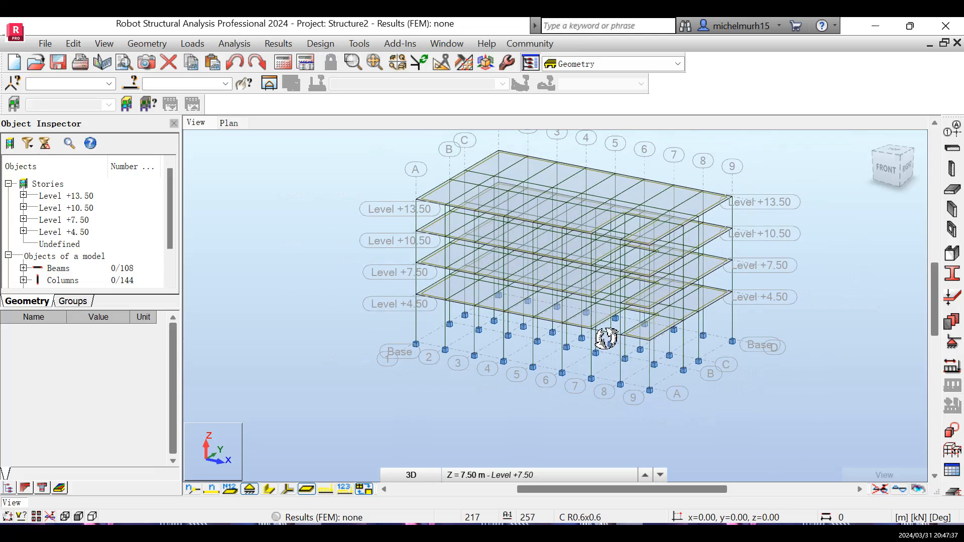
{"action": "scroll", "coordinate": [620, 289], "scroll_direction": "up", "scroll_amount": 2}
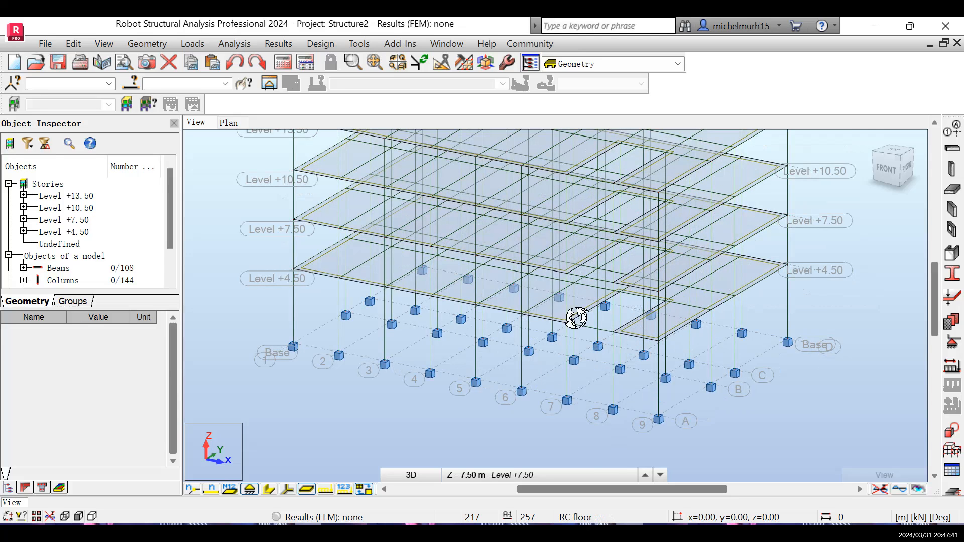
{"action": "scroll", "coordinate": [633, 321], "scroll_direction": "down", "scroll_amount": 1}
{"action": "scroll", "coordinate": [633, 321], "scroll_direction": "down", "scroll_amount": 1}
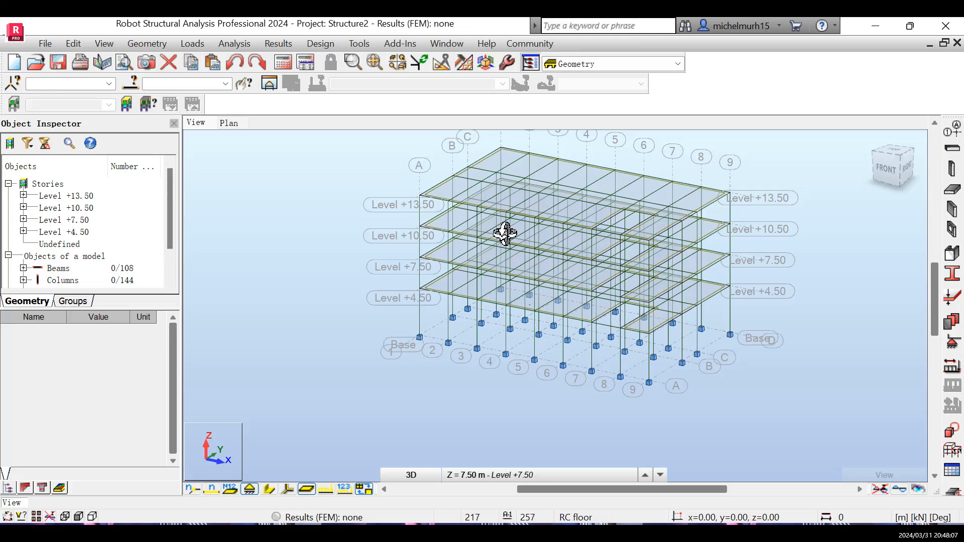
{"action": "scroll", "coordinate": [523, 304], "scroll_direction": "up", "scroll_amount": 4}
{"action": "scroll", "coordinate": [523, 304], "scroll_direction": "down", "scroll_amount": 3}
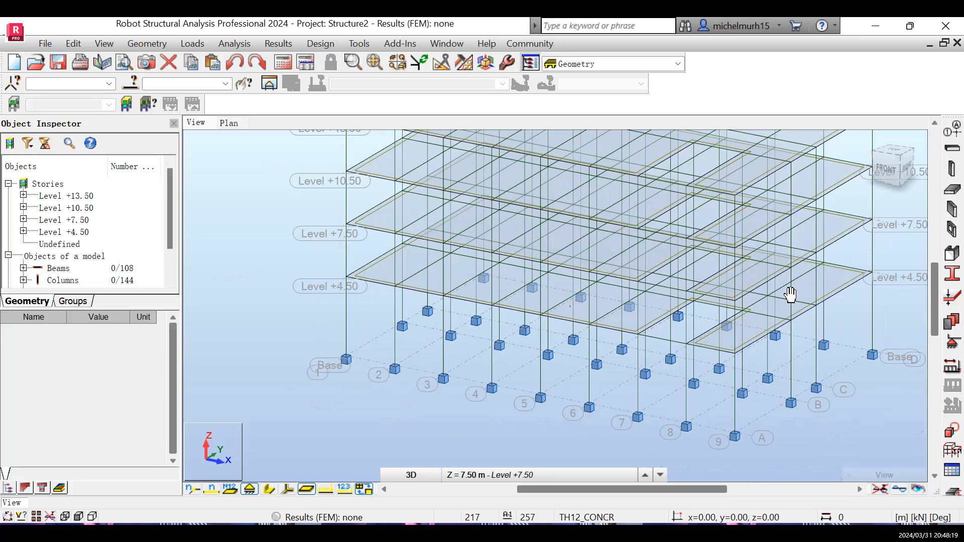
{"action": "scroll", "coordinate": [709, 309], "scroll_direction": "up", "scroll_amount": 2}
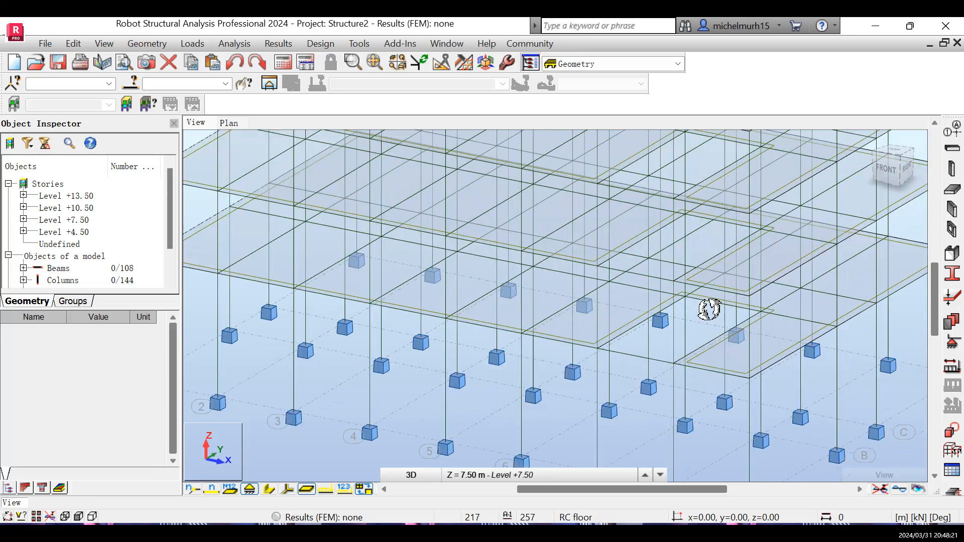
{"action": "scroll", "coordinate": [710, 309], "scroll_direction": "down", "scroll_amount": 5}
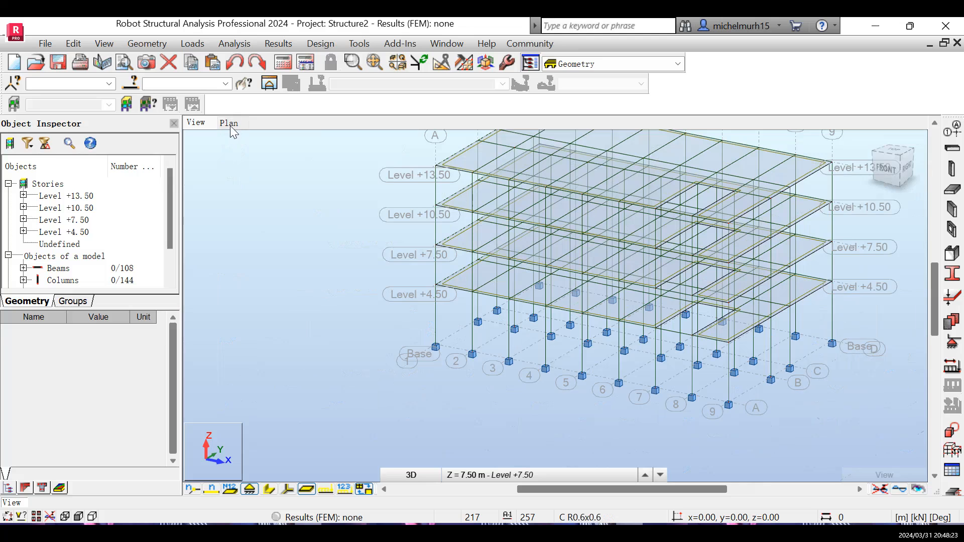
In the plan view of level +13.50, hide section names from the member descriptions in the display settings.
{"action": "left_click", "coordinate": [230, 124]}
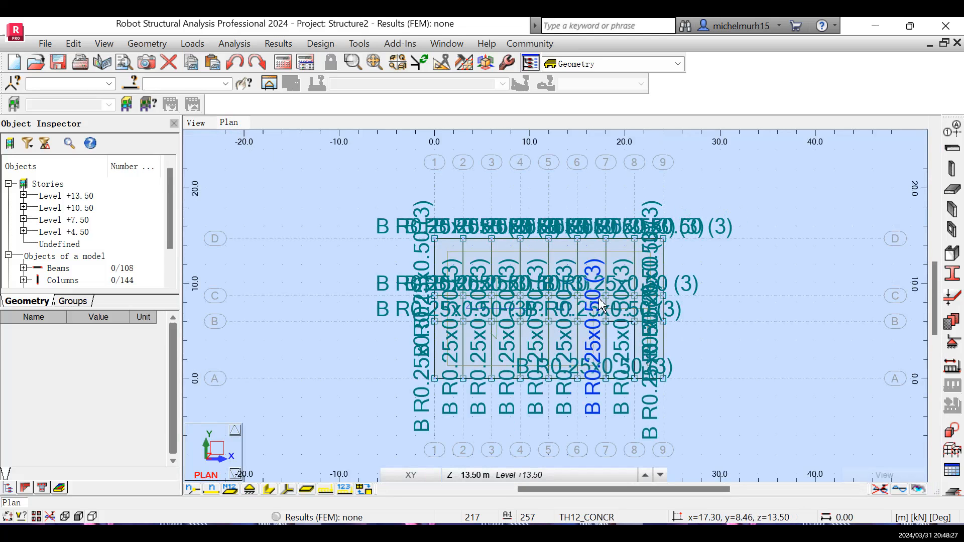
{"action": "scroll", "coordinate": [601, 305], "scroll_direction": "up", "scroll_amount": 2}
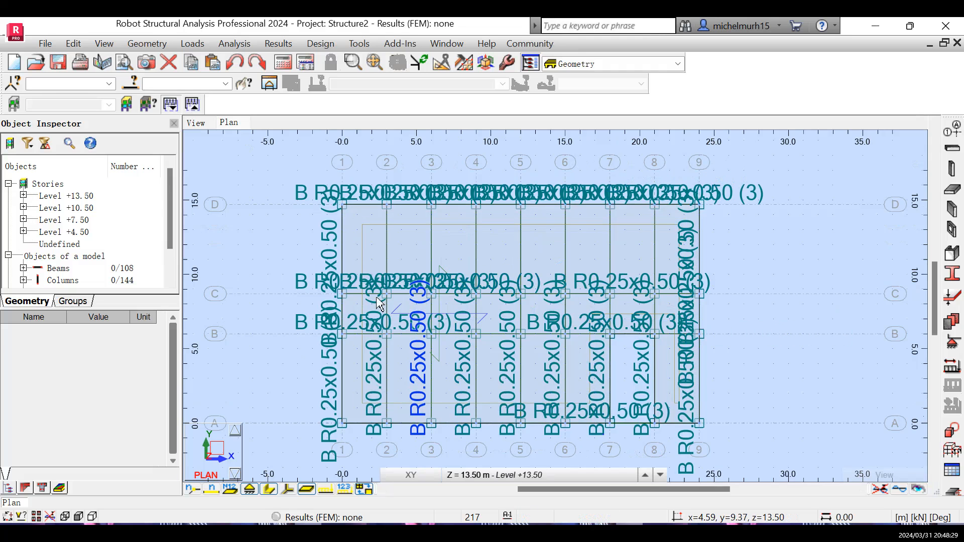
{"action": "scroll", "coordinate": [501, 283], "scroll_direction": "up", "scroll_amount": 2}
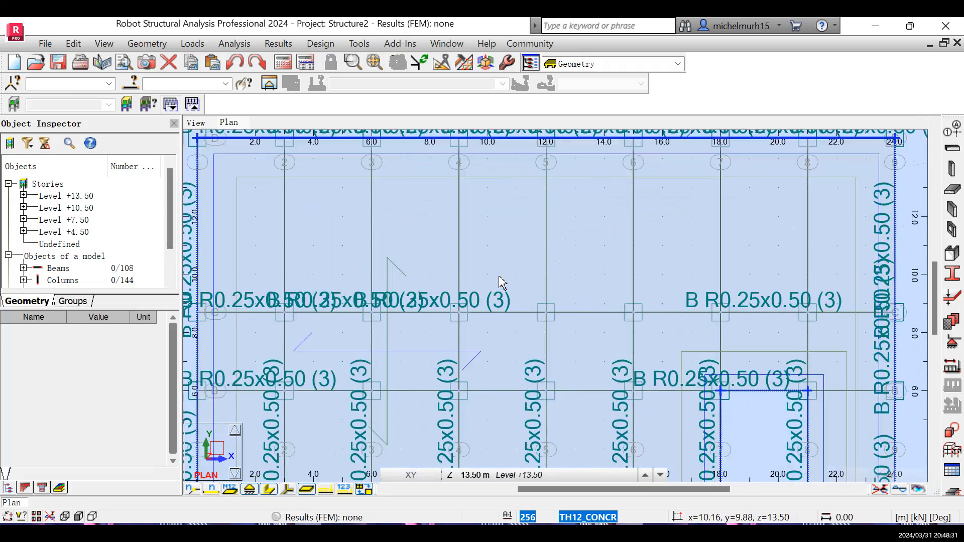
{"action": "scroll", "coordinate": [501, 283], "scroll_direction": "up", "scroll_amount": 1}
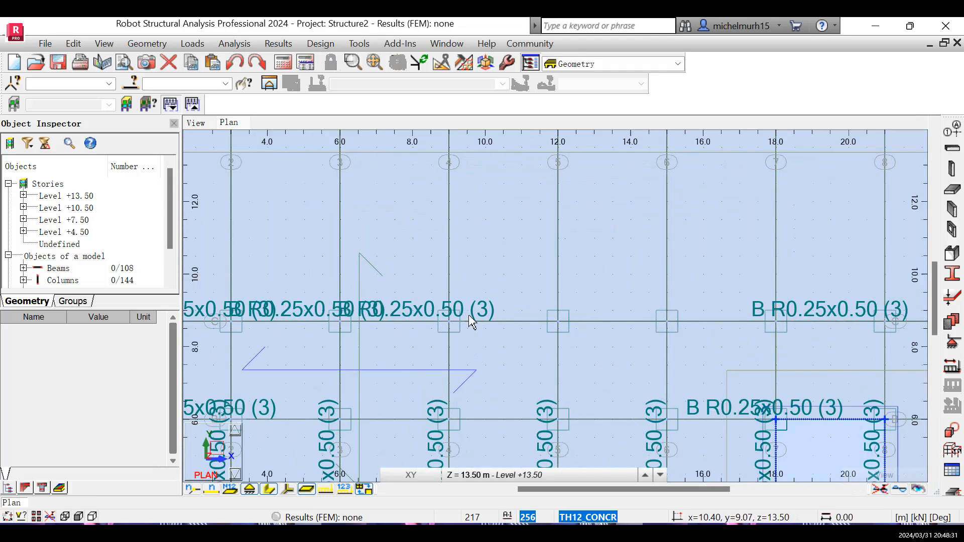
{"action": "right_click", "coordinate": [409, 308]}
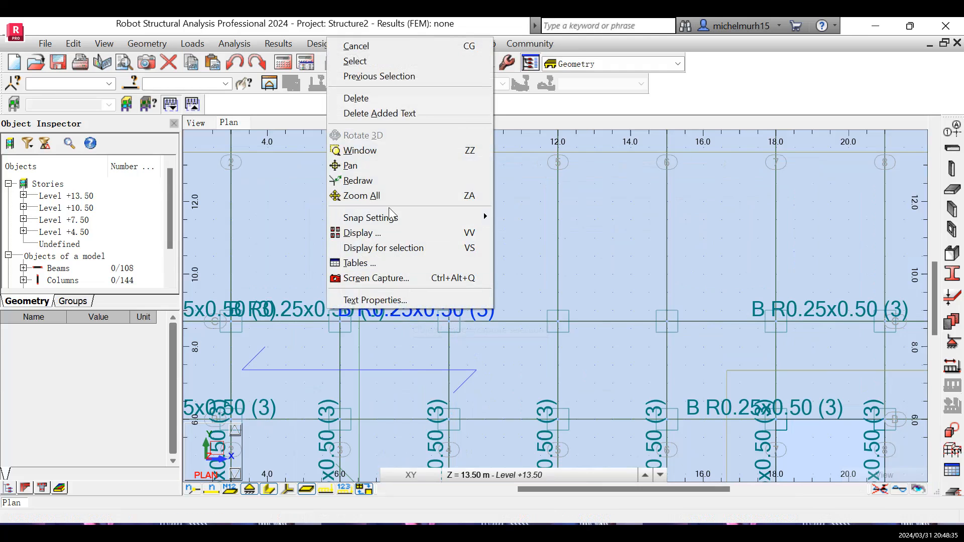
{"action": "left_click", "coordinate": [385, 233]}
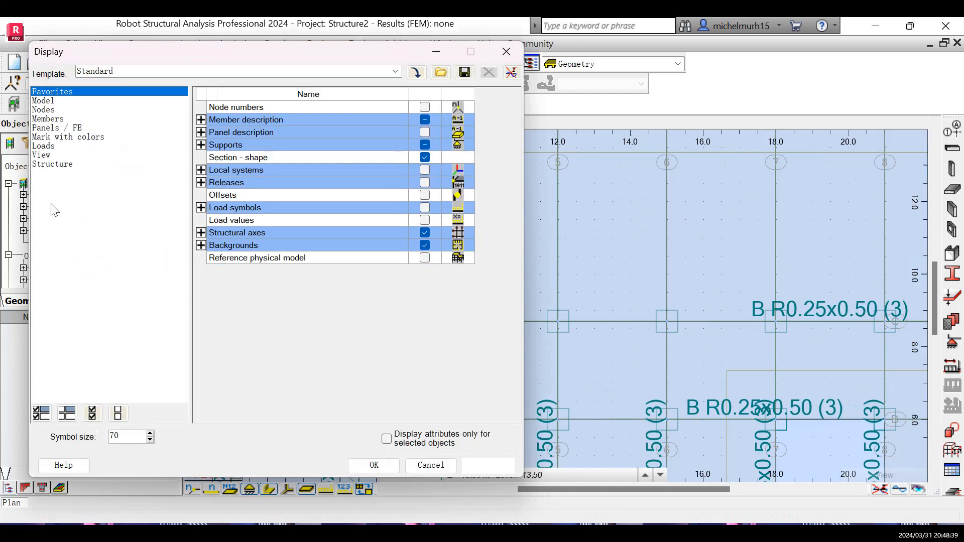
{"action": "left_click", "coordinate": [201, 120]}
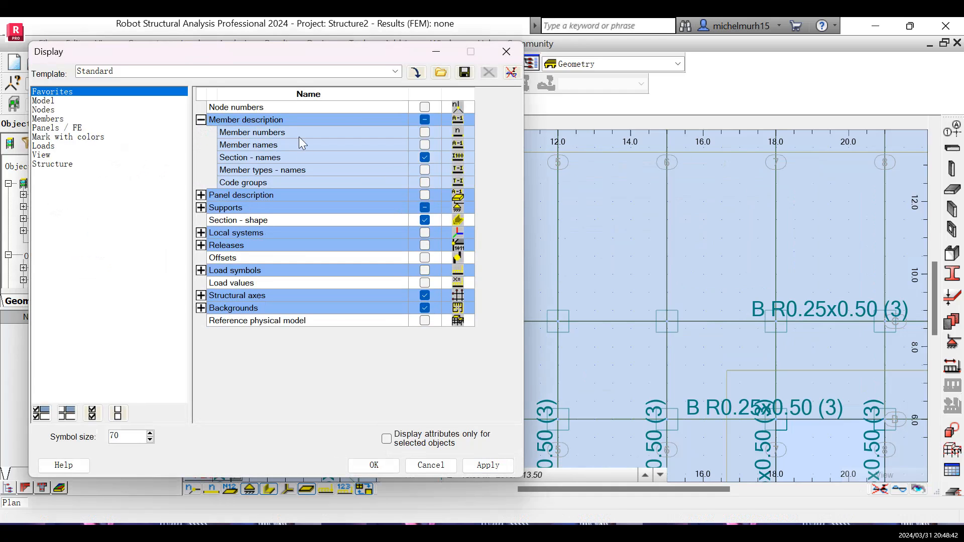
{"action": "left_click", "coordinate": [424, 157]}
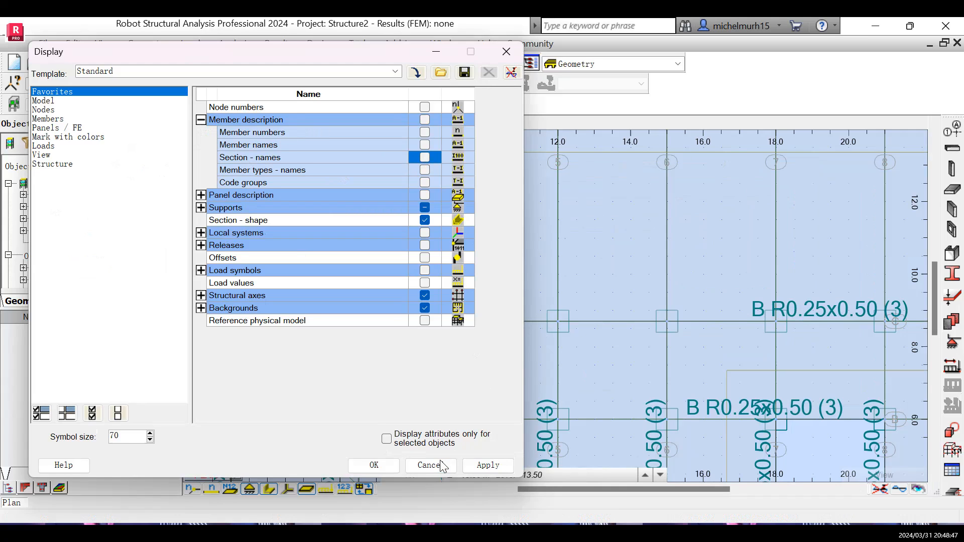
{"action": "left_click", "coordinate": [479, 466]}
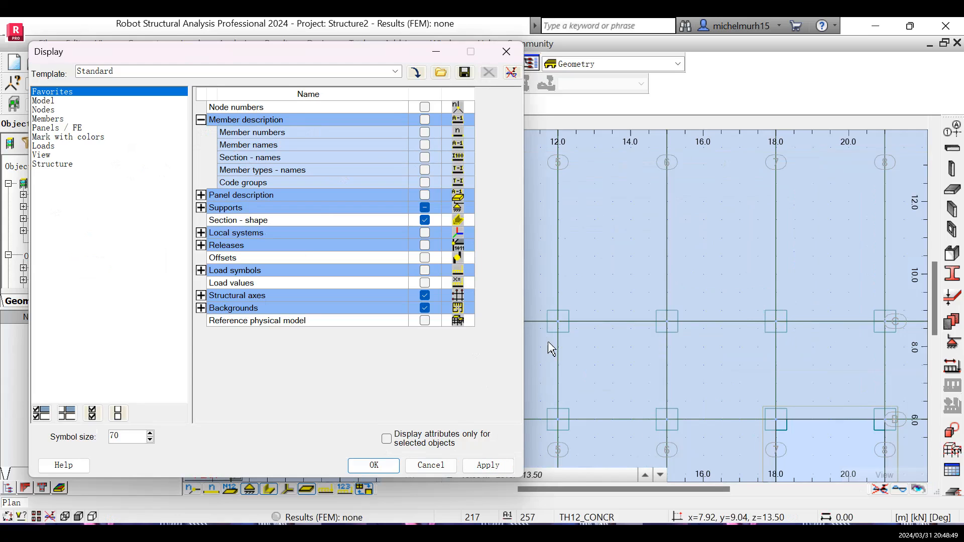
{"action": "left_click", "coordinate": [422, 466]}
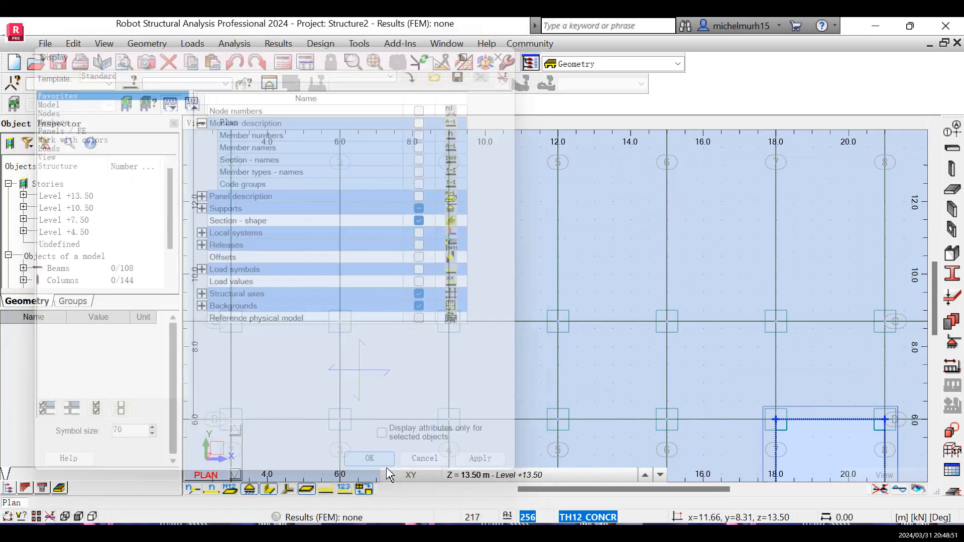
Start the Openings tool with a contour shape and open its contour definition.
{"action": "scroll", "coordinate": [594, 265], "scroll_direction": "down", "scroll_amount": 3}
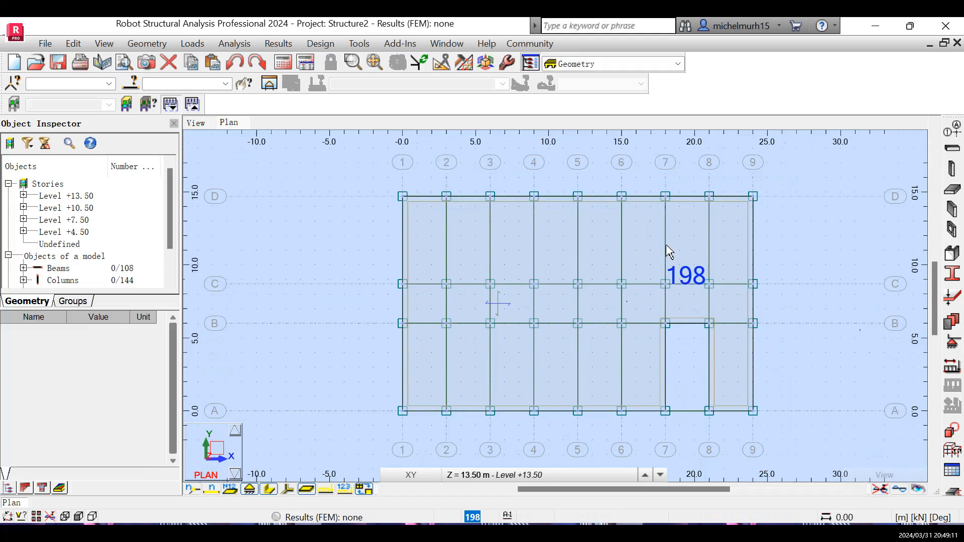
{"action": "left_click", "coordinate": [145, 44]}
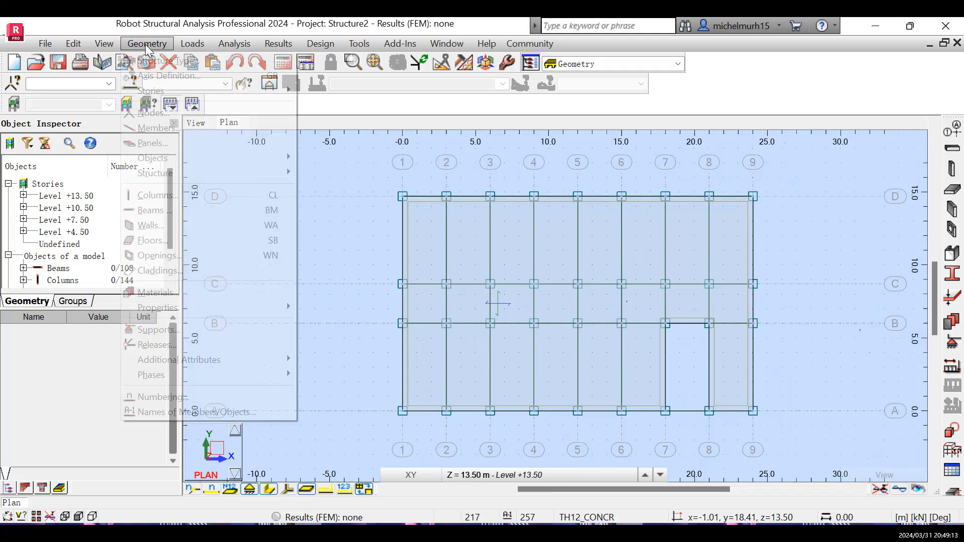
{"action": "left_click", "coordinate": [176, 259]}
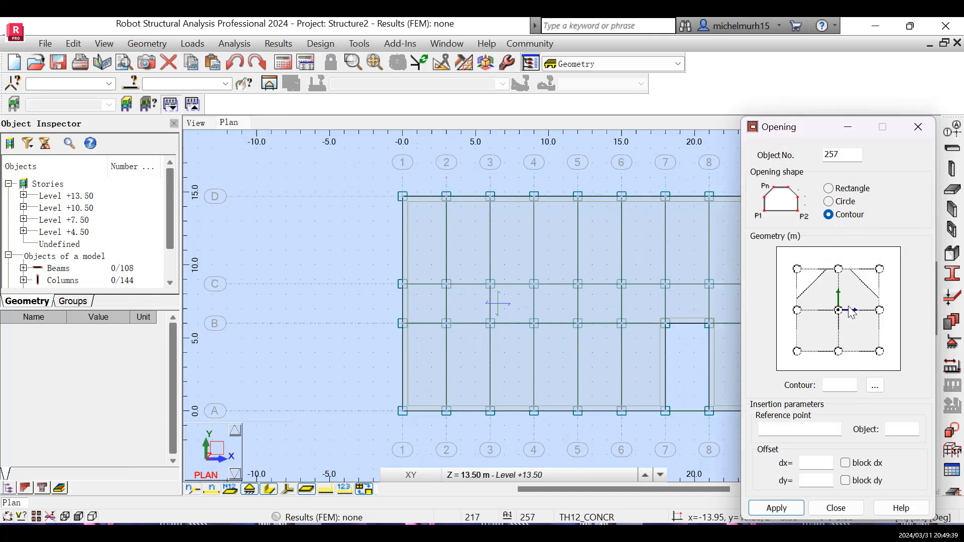
{"action": "left_click", "coordinate": [798, 310]}
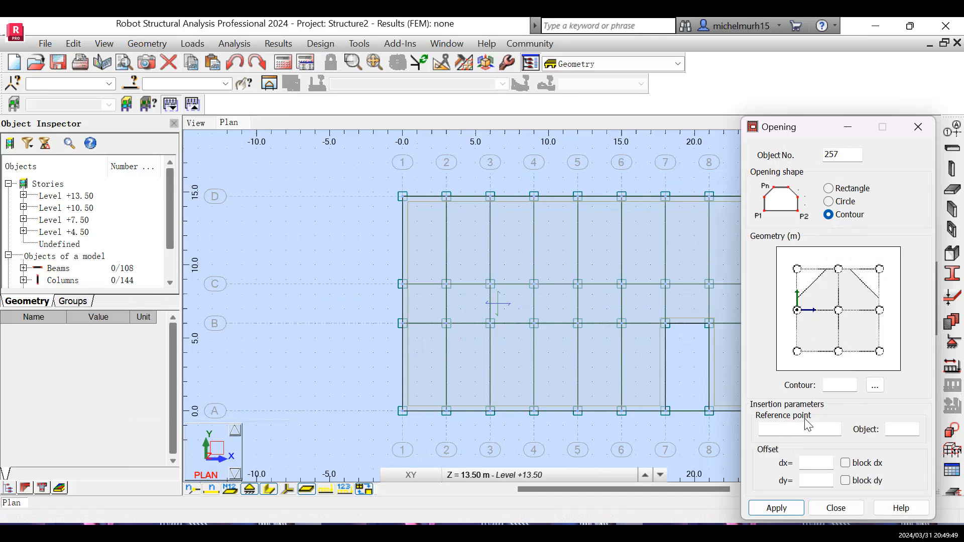
{"action": "left_click", "coordinate": [878, 387]}
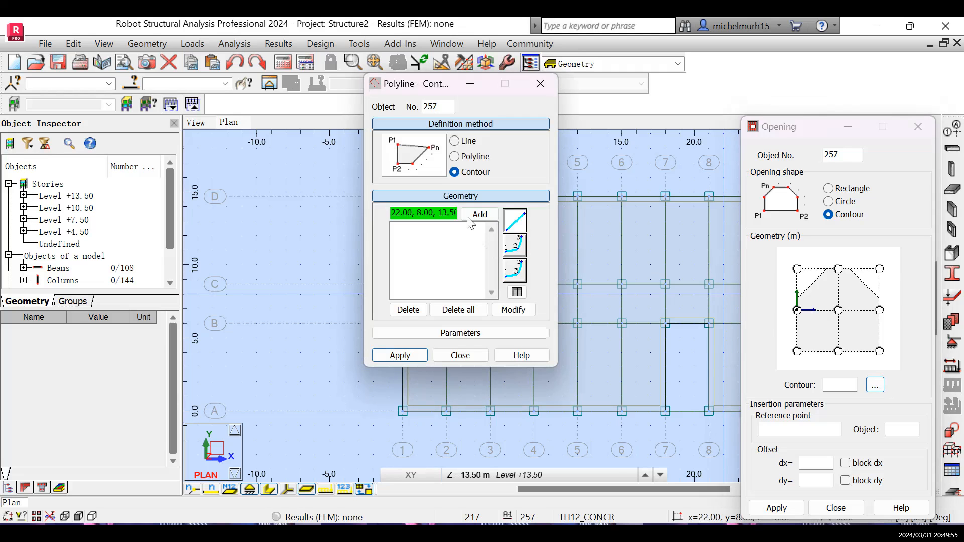
Define the opening contour through points (12, 8.70), (15, 8.70), (15, 6) and (12, 6) at level 13.50, apply, and close the dialogs.
{"action": "left_click", "coordinate": [449, 199]}
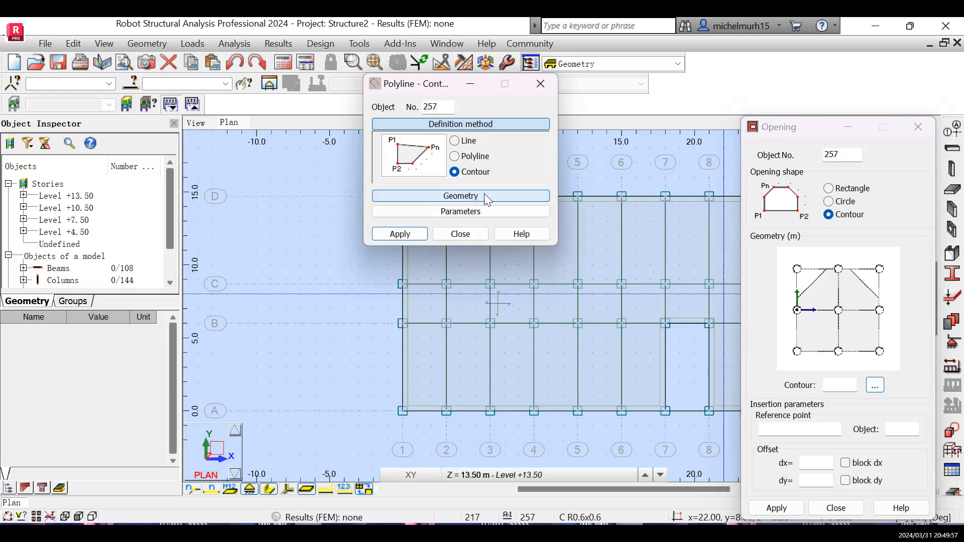
{"action": "left_click", "coordinate": [449, 199]}
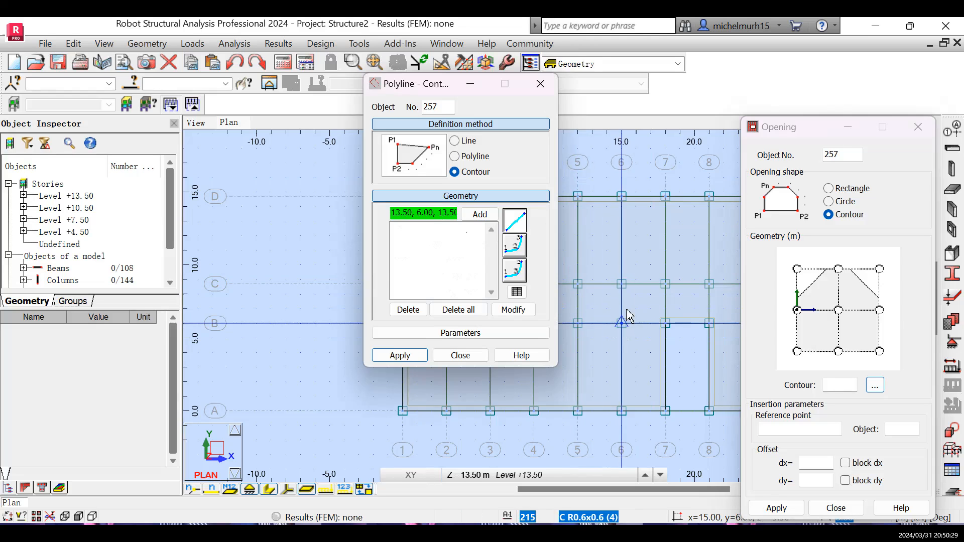
{"action": "left_click", "coordinate": [579, 286]}
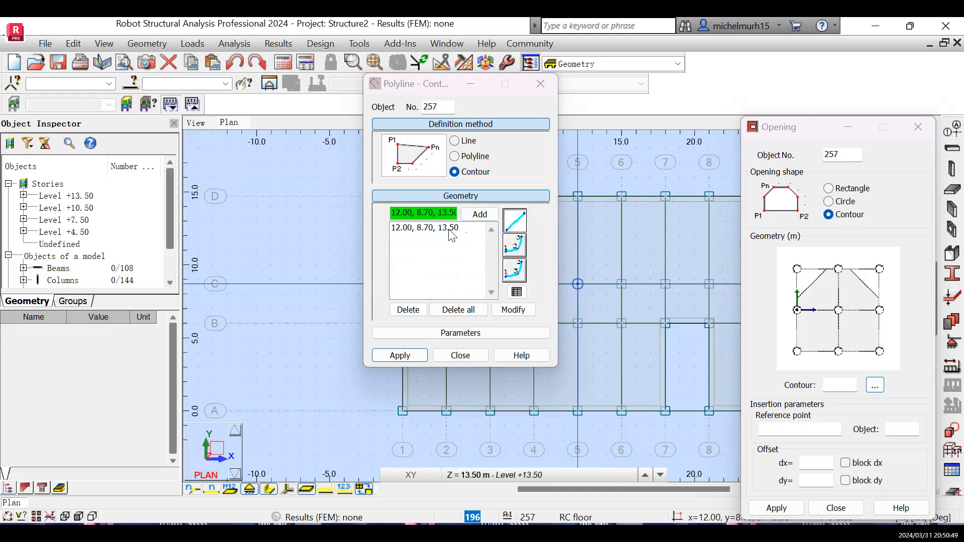
{"action": "left_click", "coordinate": [622, 284]}
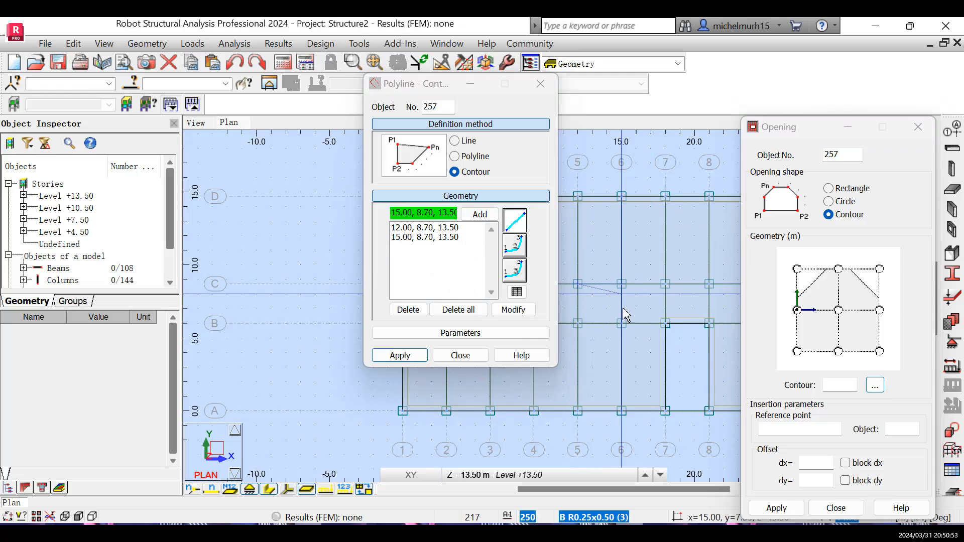
{"action": "left_click", "coordinate": [622, 324]}
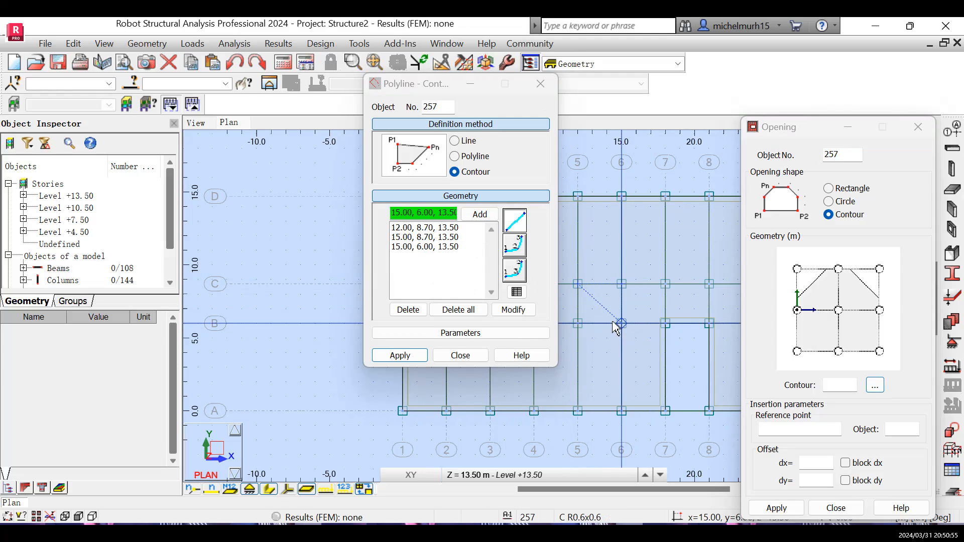
{"action": "left_click", "coordinate": [578, 324]}
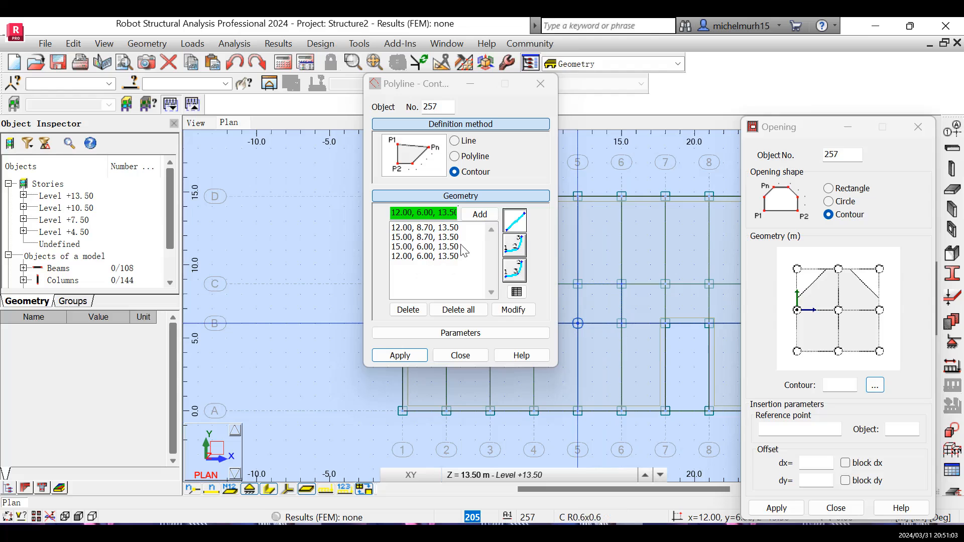
{"action": "left_click", "coordinate": [421, 359]}
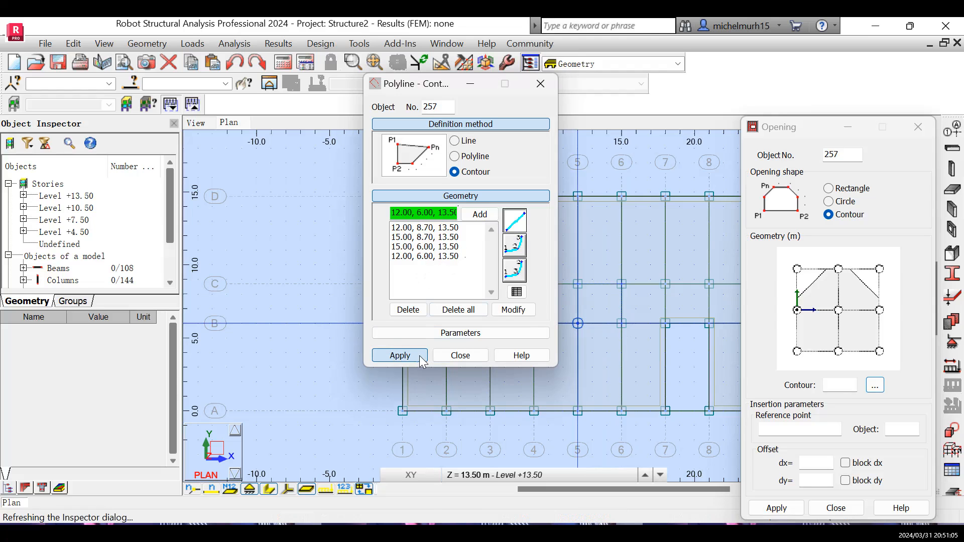
{"action": "left_click", "coordinate": [457, 357]}
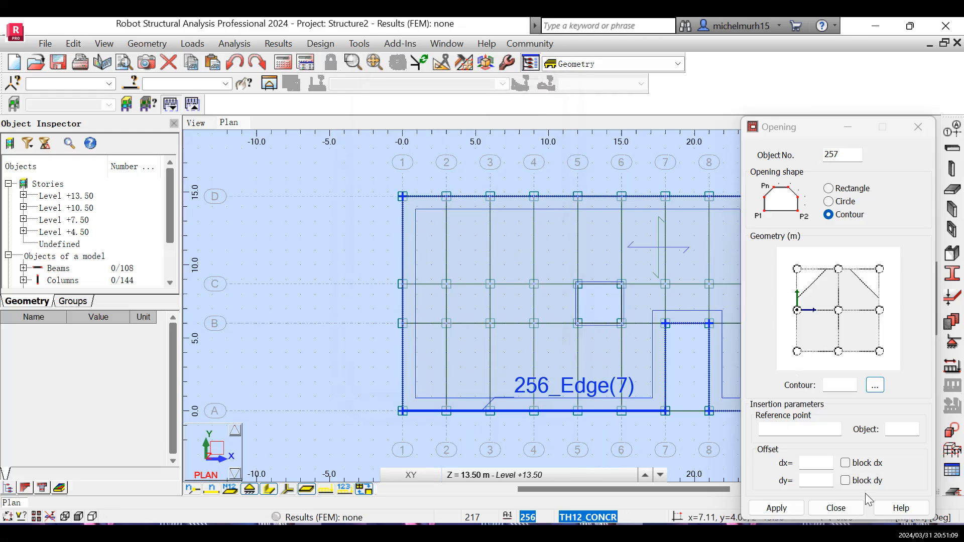
{"action": "left_click", "coordinate": [836, 508]}
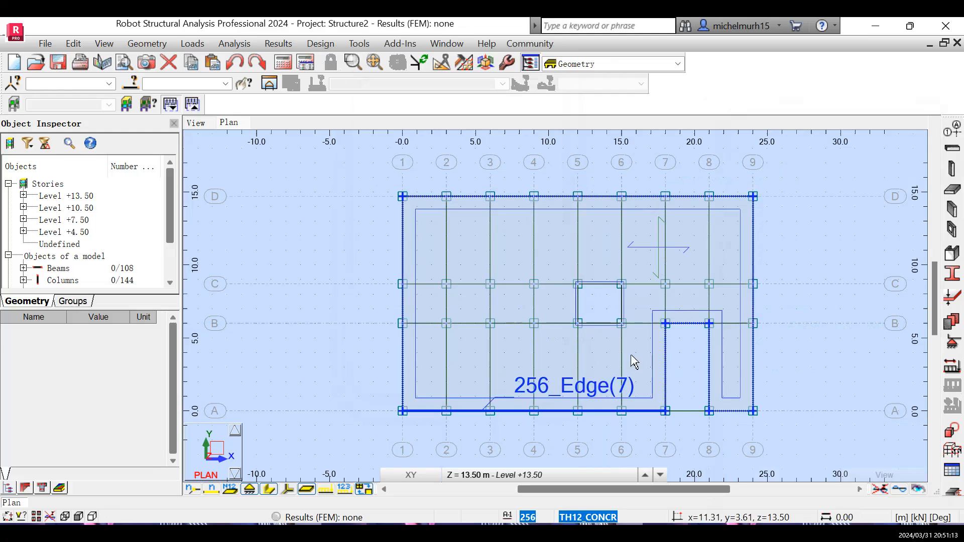
{"action": "right_click", "coordinate": [561, 250]}
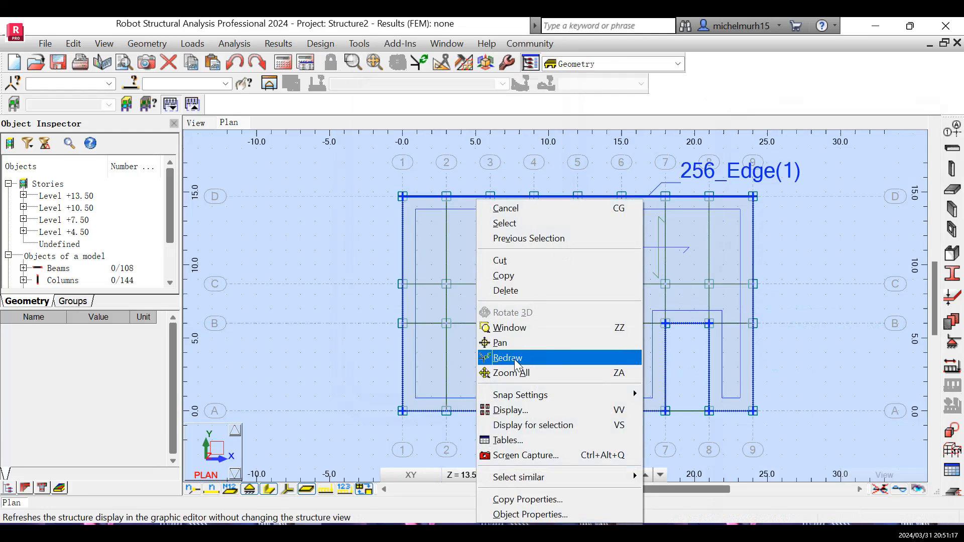
{"action": "left_click", "coordinate": [526, 222]}
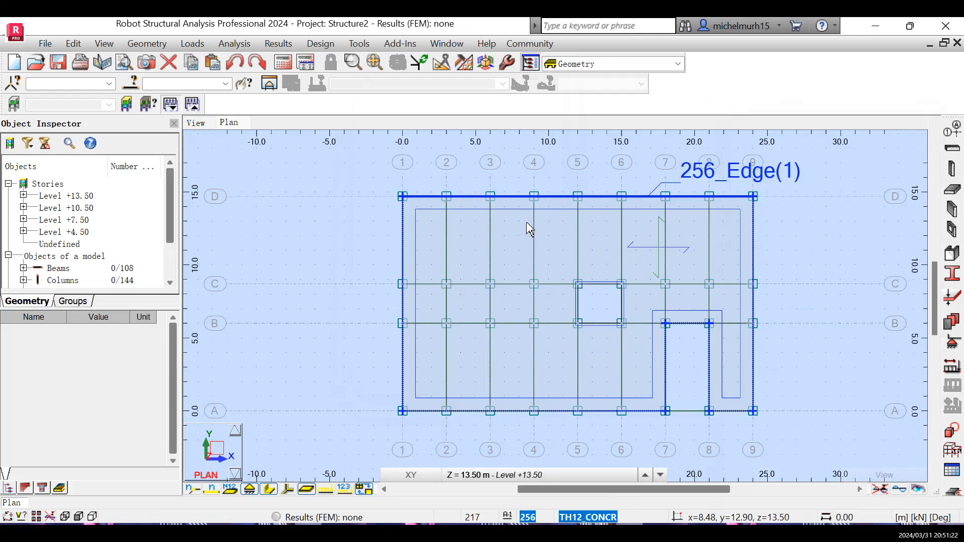
Select the level +13.50 floor slab and view it with its new opening in the 3D view.
{"action": "left_click", "coordinate": [558, 272]}
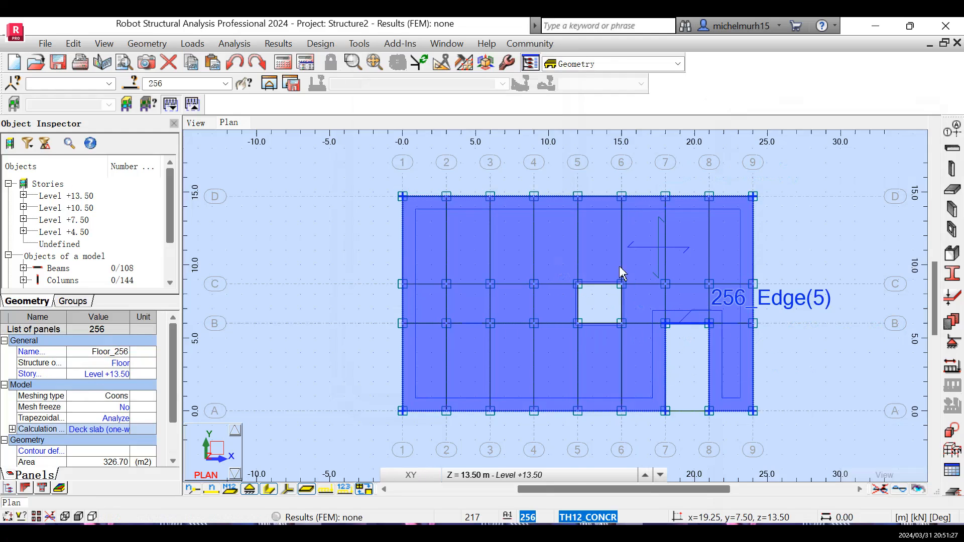
{"action": "left_click", "coordinate": [196, 122]}
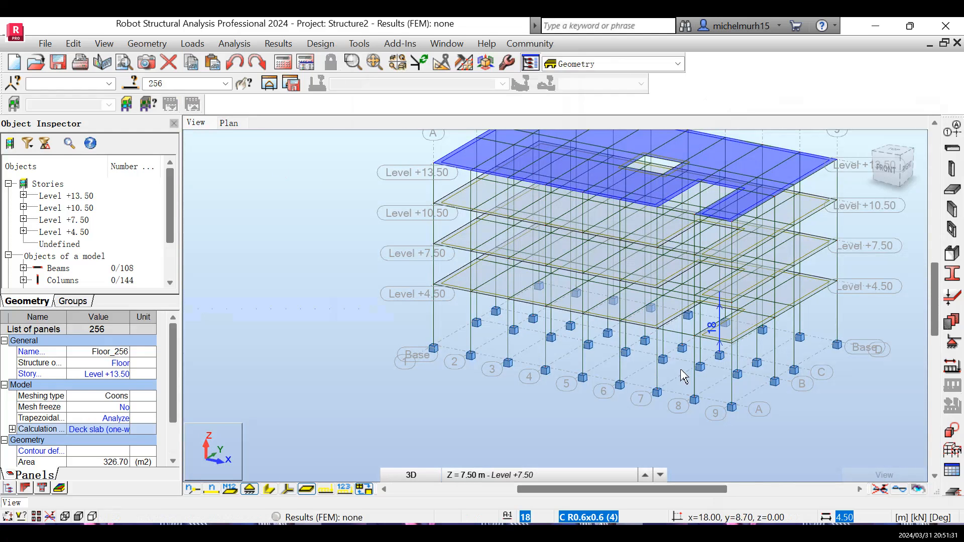
{"action": "scroll", "coordinate": [663, 380], "scroll_direction": "up", "scroll_amount": 1}
{"action": "scroll", "coordinate": [663, 380], "scroll_direction": "down", "scroll_amount": 3}
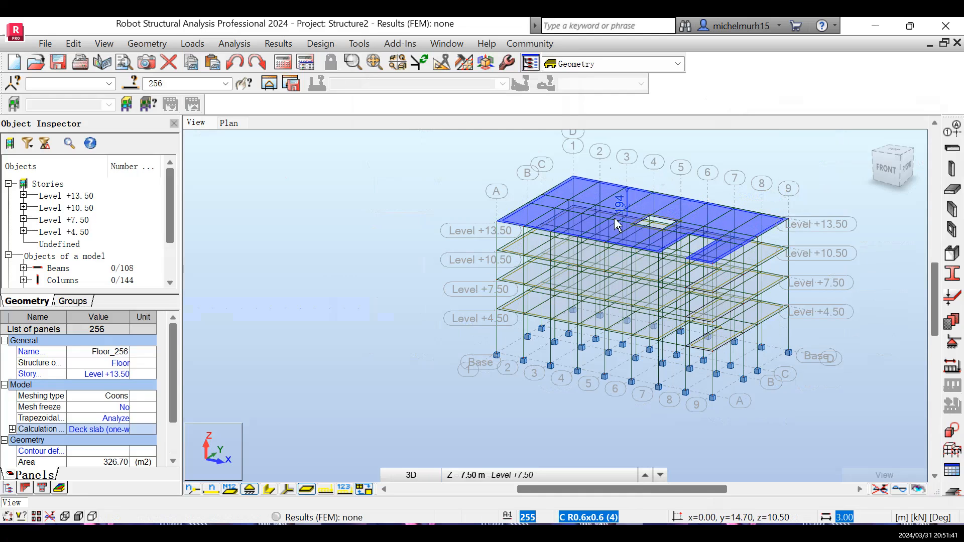
Set the current level of the 3D view to Level +10.50.
{"action": "left_click", "coordinate": [610, 477]}
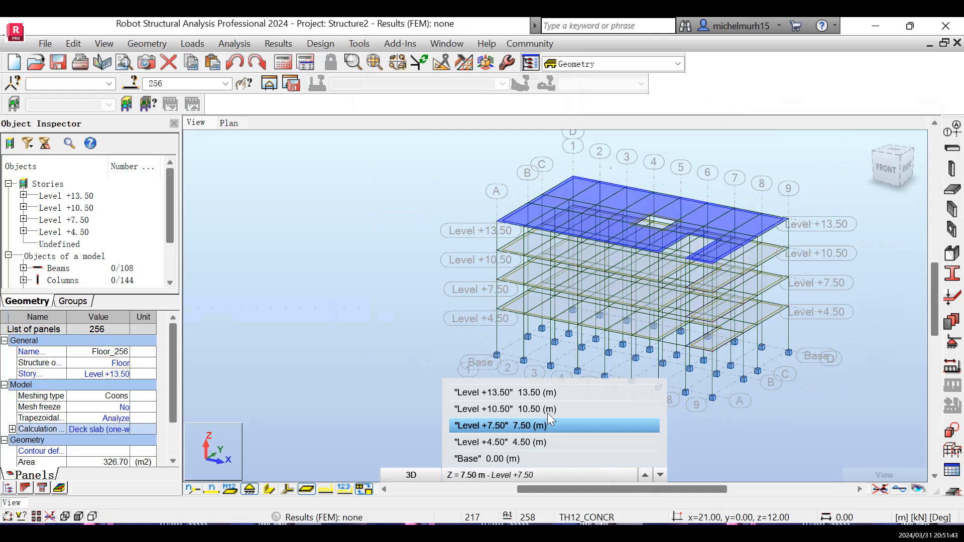
{"action": "left_click", "coordinate": [509, 410]}
{"action": "left_click", "coordinate": [577, 472]}
{"action": "left_click", "coordinate": [648, 252]}
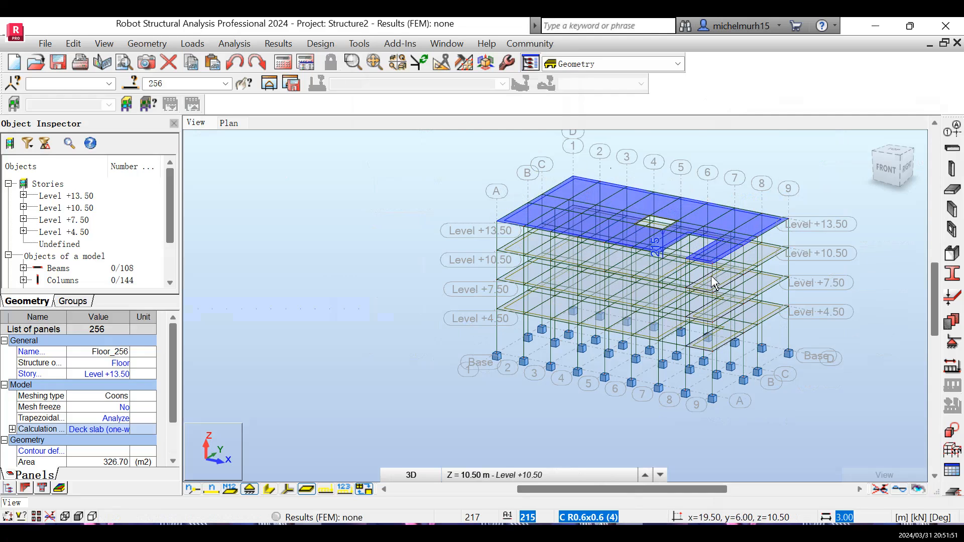
Examine the 3D structure at different zoom levels.
{"action": "scroll", "coordinate": [713, 252], "scroll_direction": "up", "scroll_amount": 2}
{"action": "left_click", "coordinate": [936, 124]}
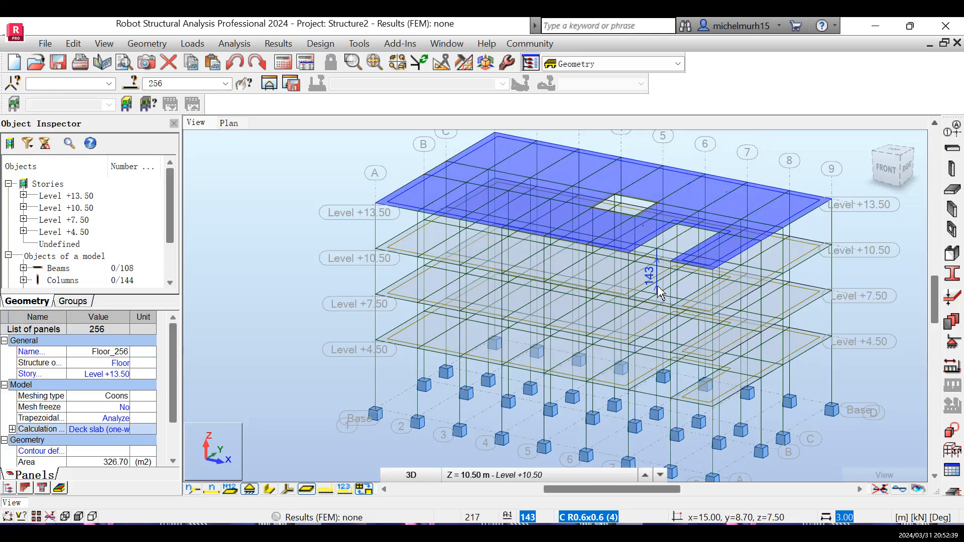
{"action": "scroll", "coordinate": [678, 329], "scroll_direction": "up", "scroll_amount": 2}
{"action": "scroll", "coordinate": [678, 329], "scroll_direction": "down", "scroll_amount": 3}
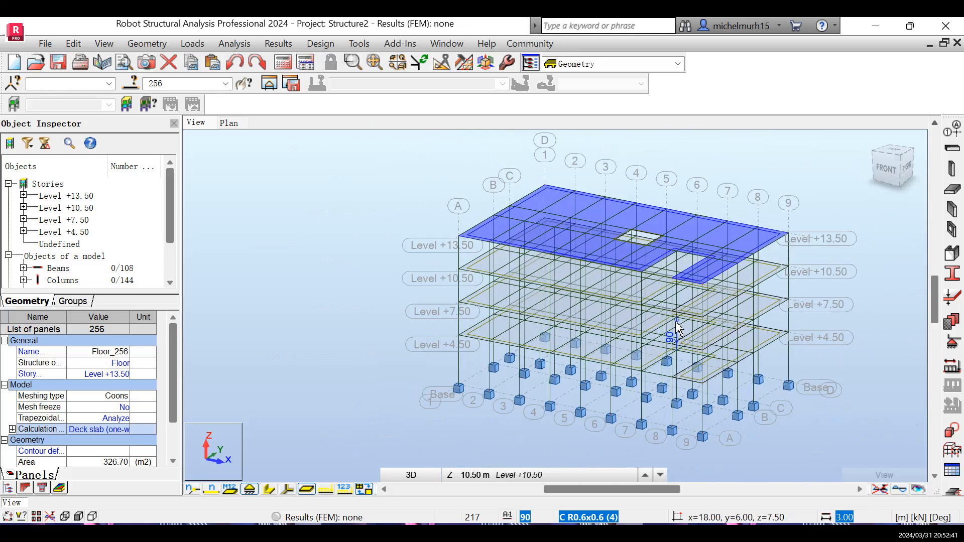